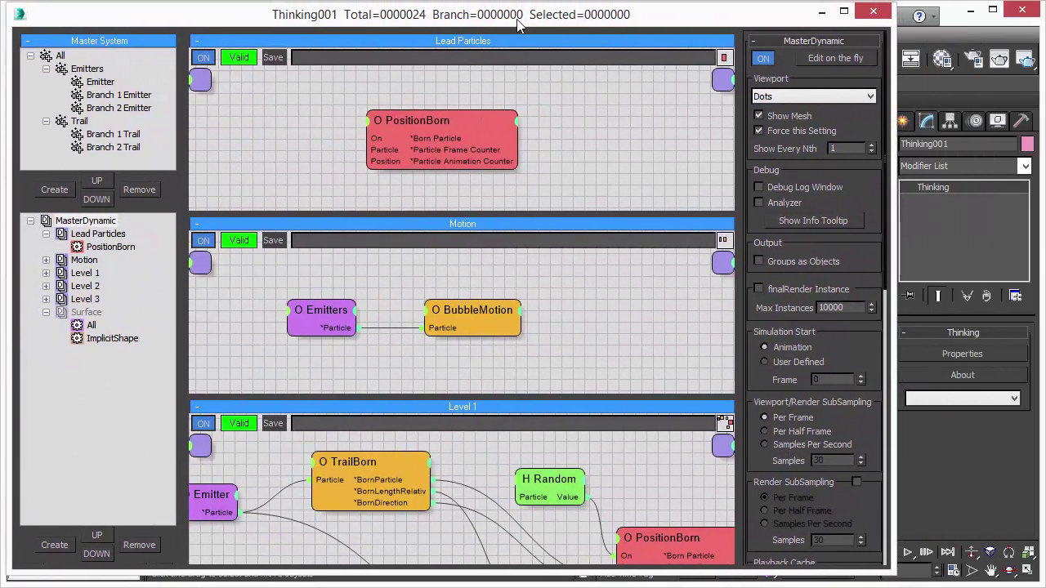
- Scroll through the Lead Particles, Motion and Level 1–3 graphs, then drag the editor off-screen
left_click_drag(516, 24, 516, 29)
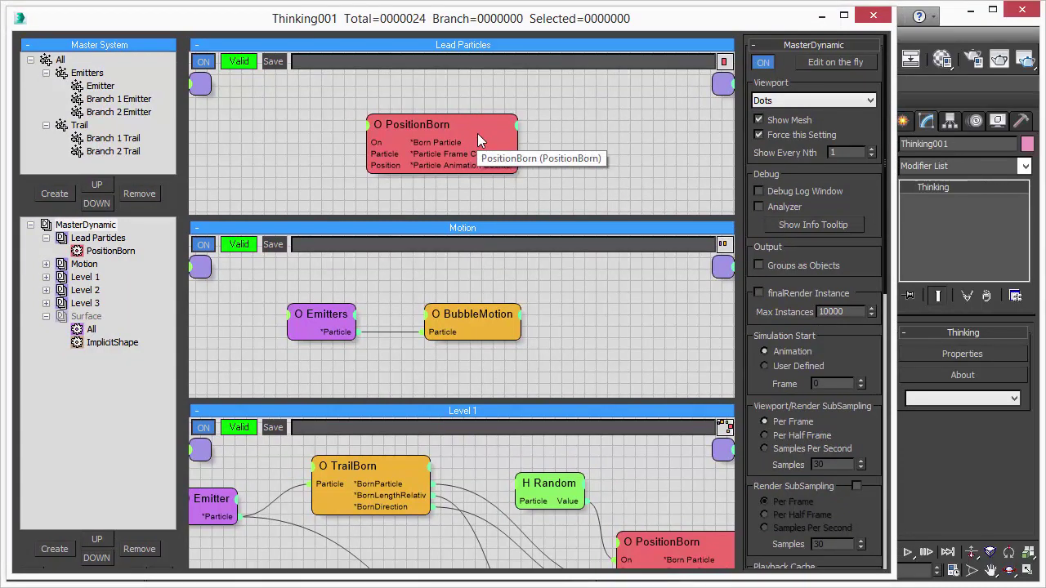
scroll(737, 309, "down", 3)
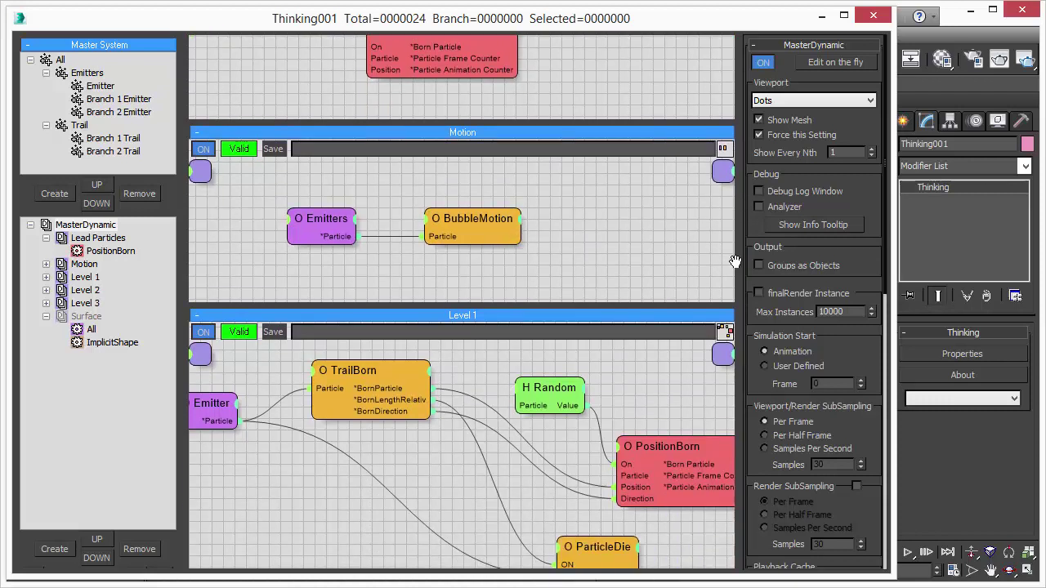
left_click_drag(737, 260, 709, 59)
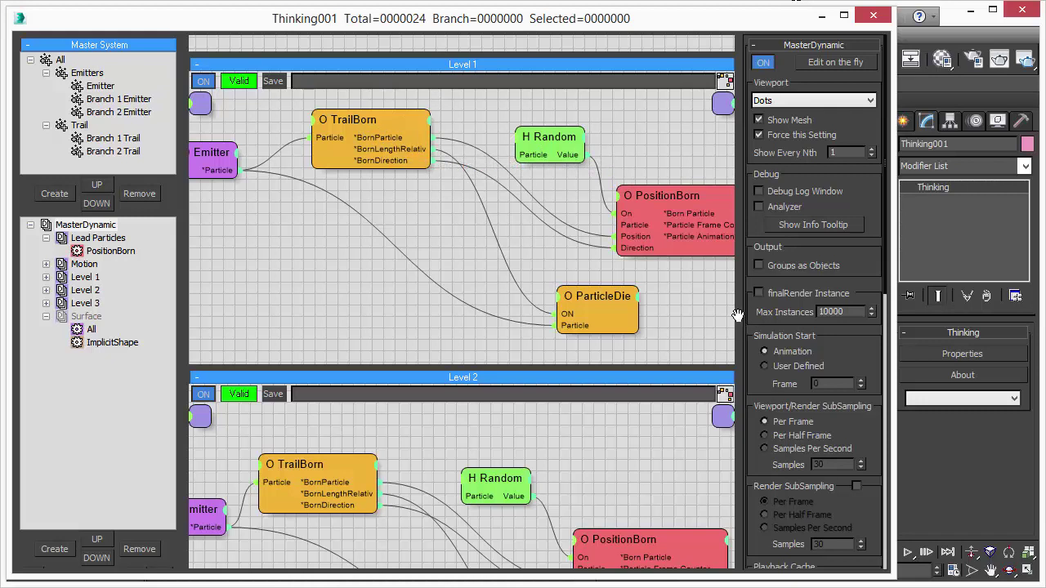
scroll(702, 386, "down", 5)
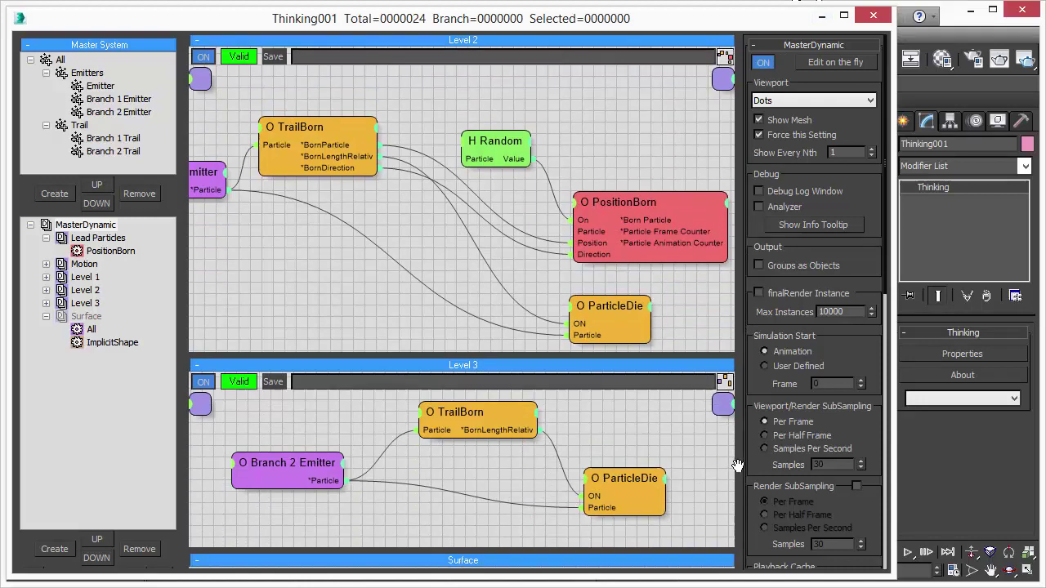
left_click_drag(736, 468, 718, 330)
scroll(717, 330, "up", 5)
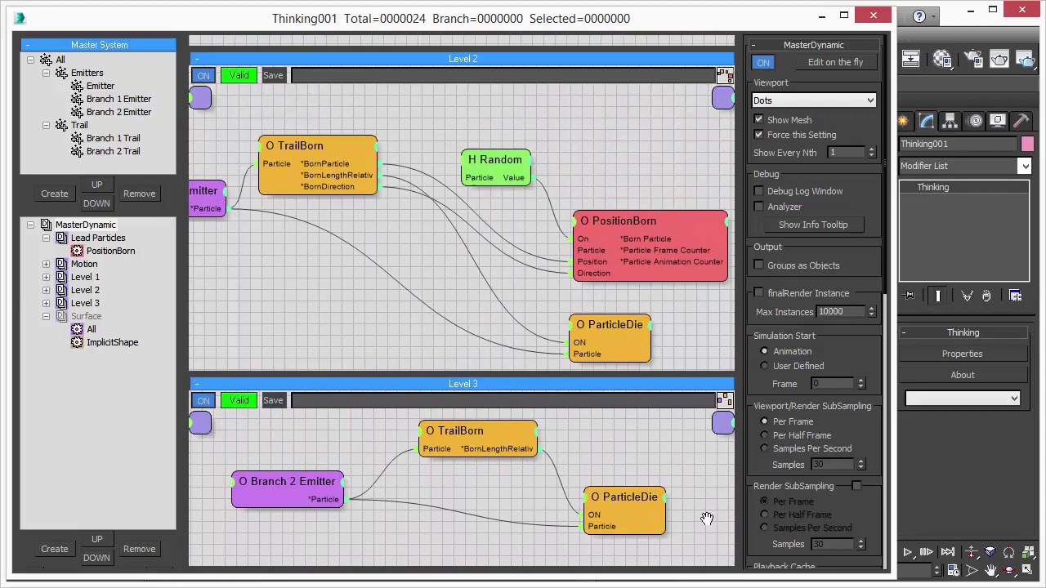
left_click_drag(709, 27, 0, 20)
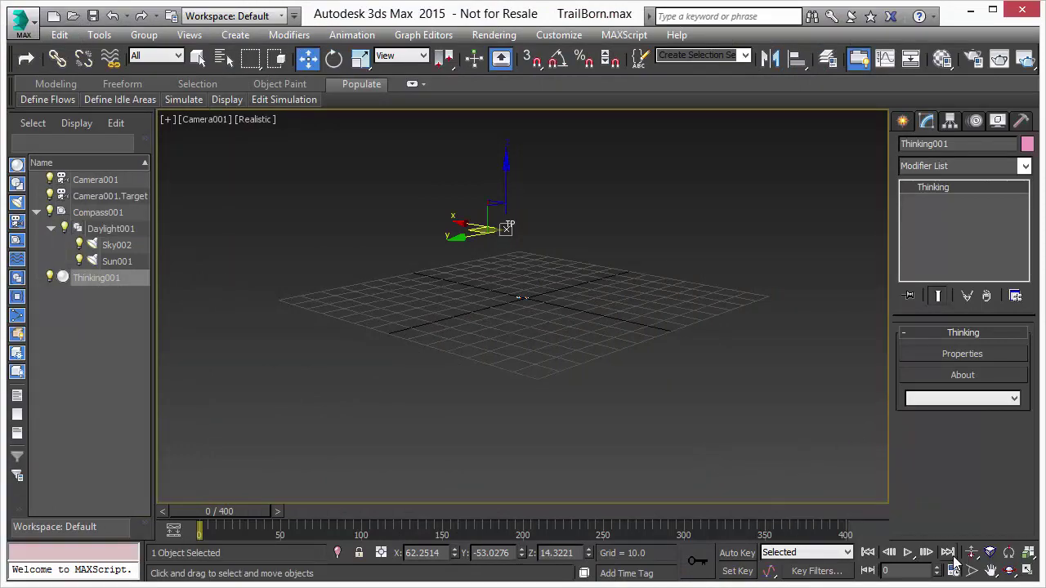
- Play the particle growth, stop it, and scrub back to frame 113
left_click(908, 553)
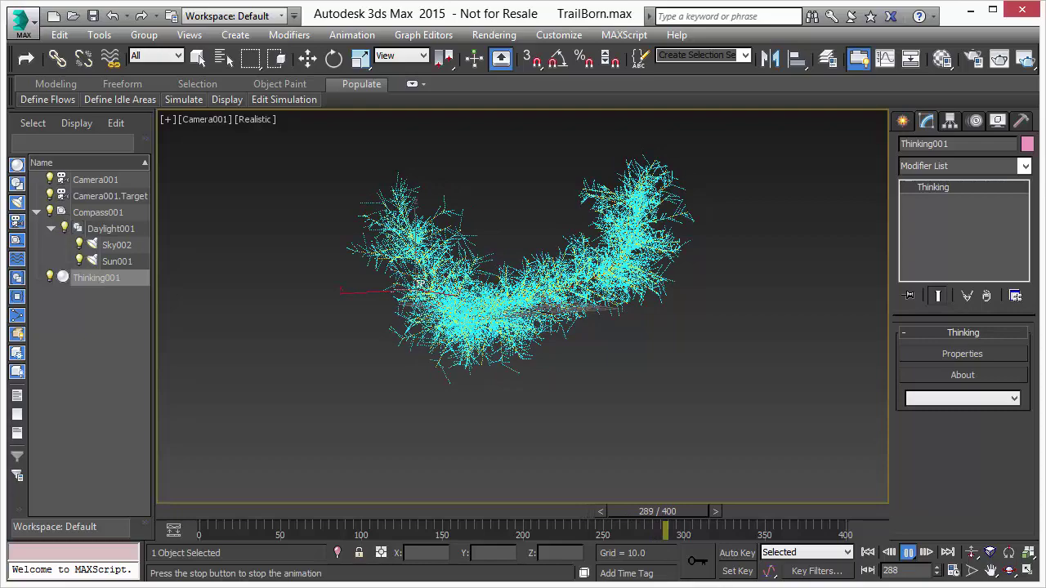
left_click(910, 553)
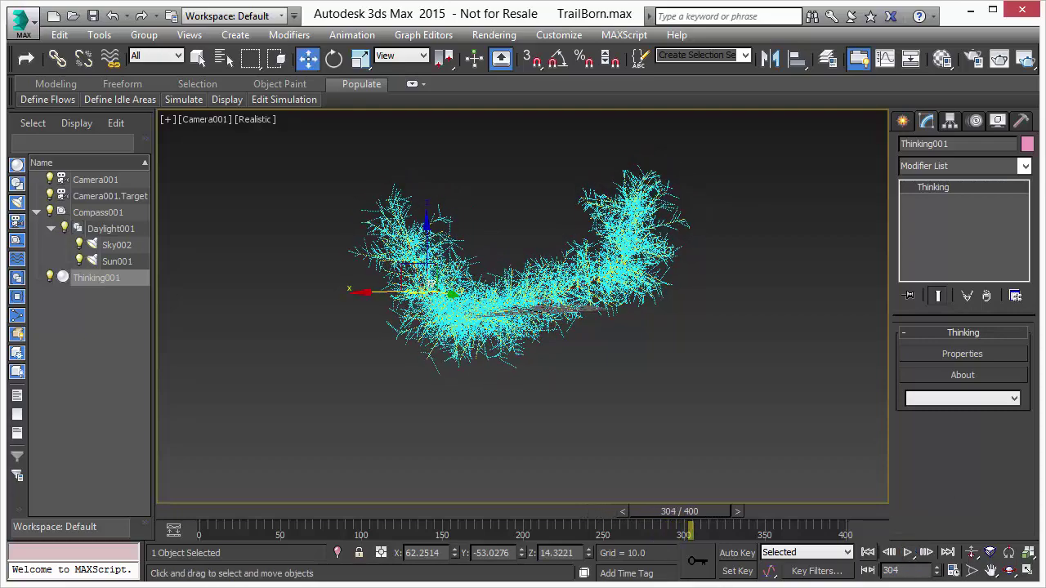
left_click_drag(295, 521, 416, 509)
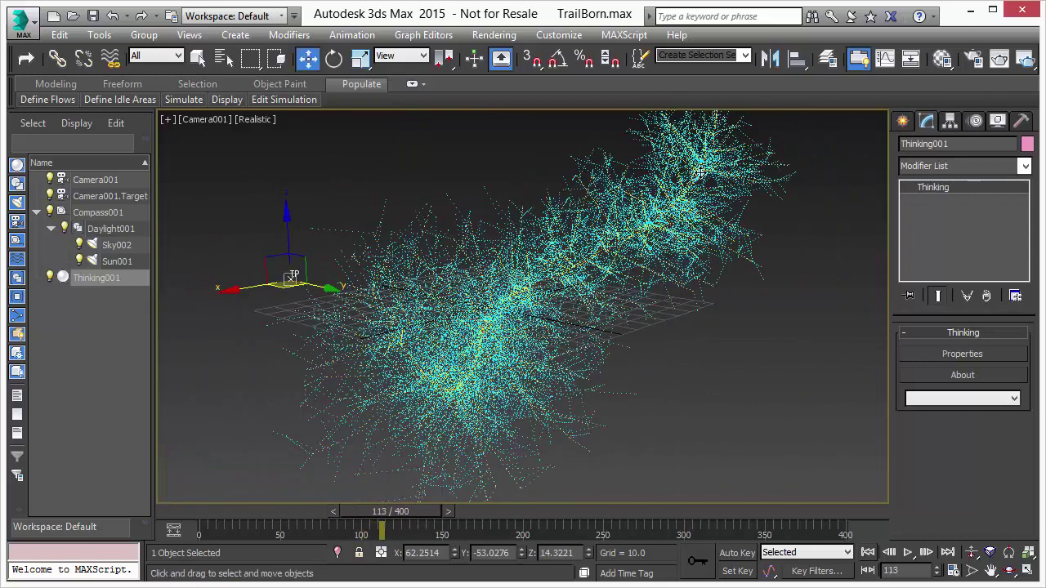
- Open an ActiveShade render of Camera001 and move its window aside
left_click(1025, 60)
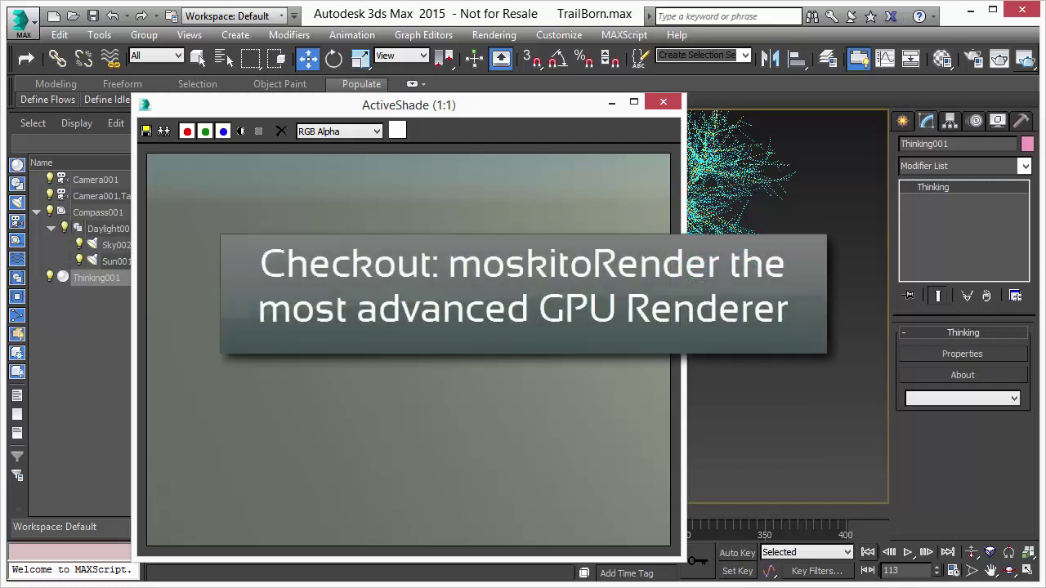
left_click(671, 101)
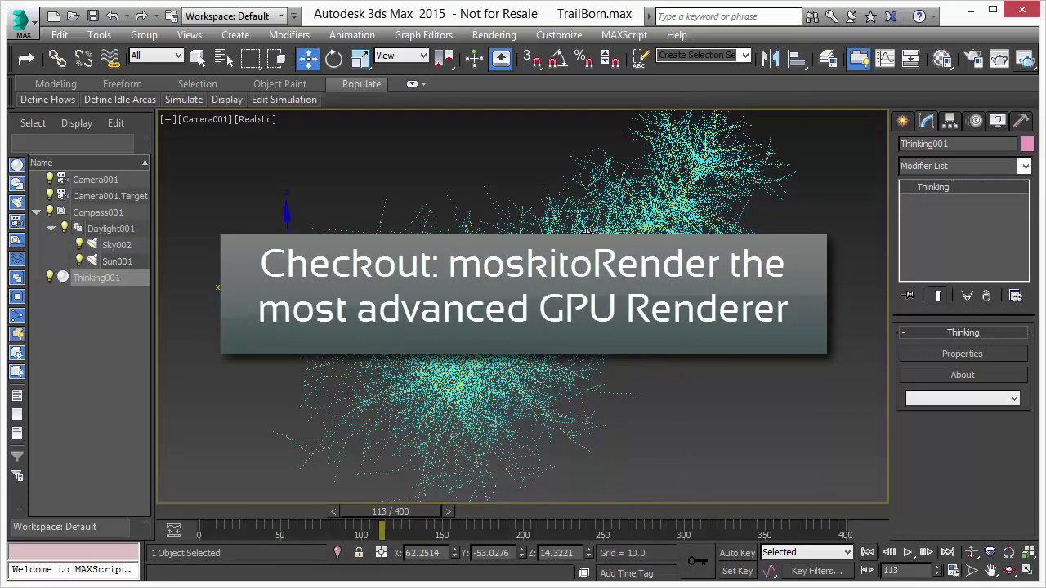
left_click(1025, 58)
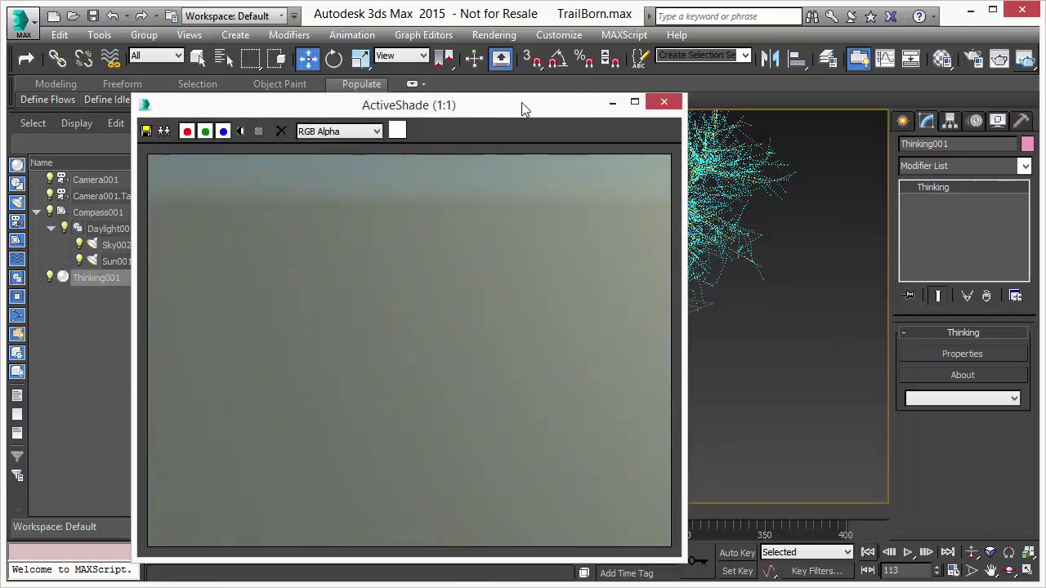
left_click_drag(521, 103, 394, 91)
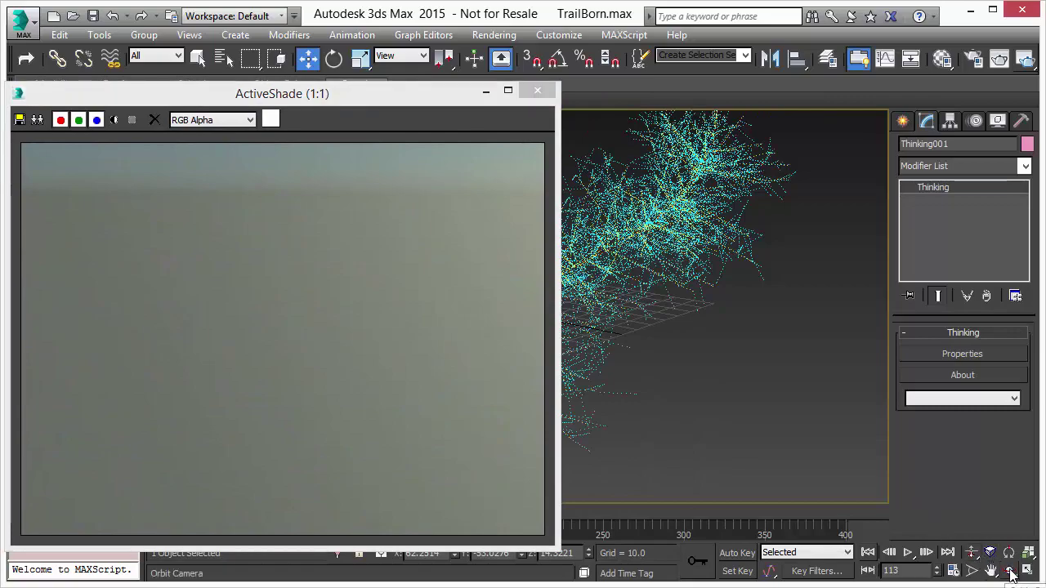
- Orbit and dolly Camera001 until the whole tree fits, then return to the Thinking editor
left_click(1010, 571)
left_click_drag(783, 393, 778, 352)
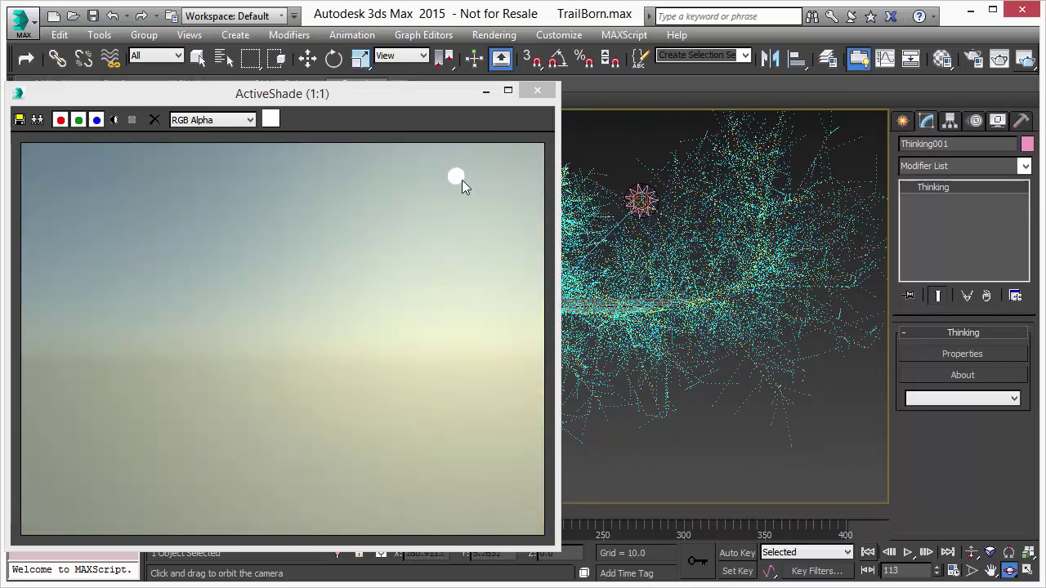
left_click_drag(770, 245, 563, 265)
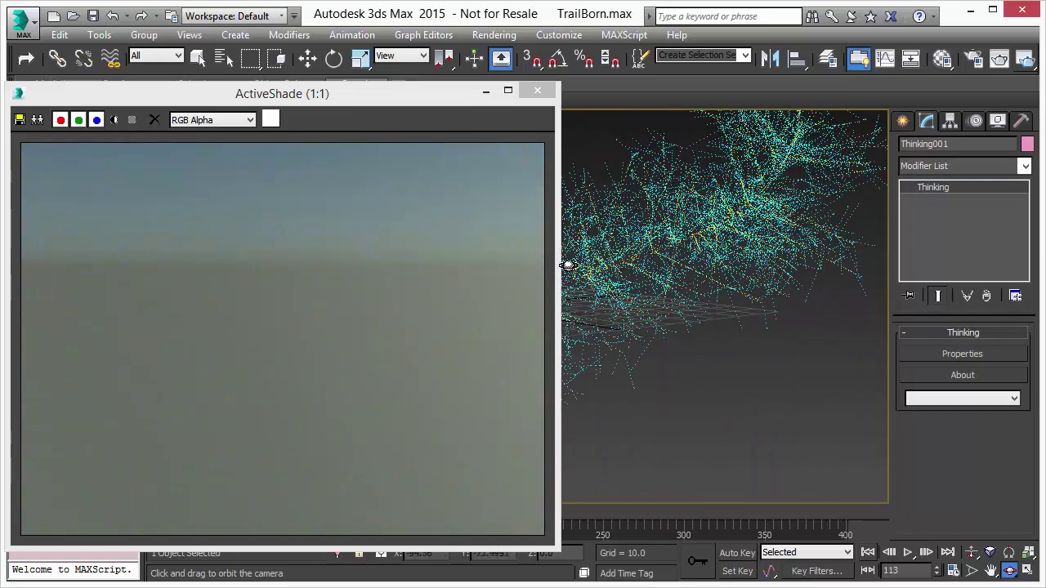
left_click(538, 90)
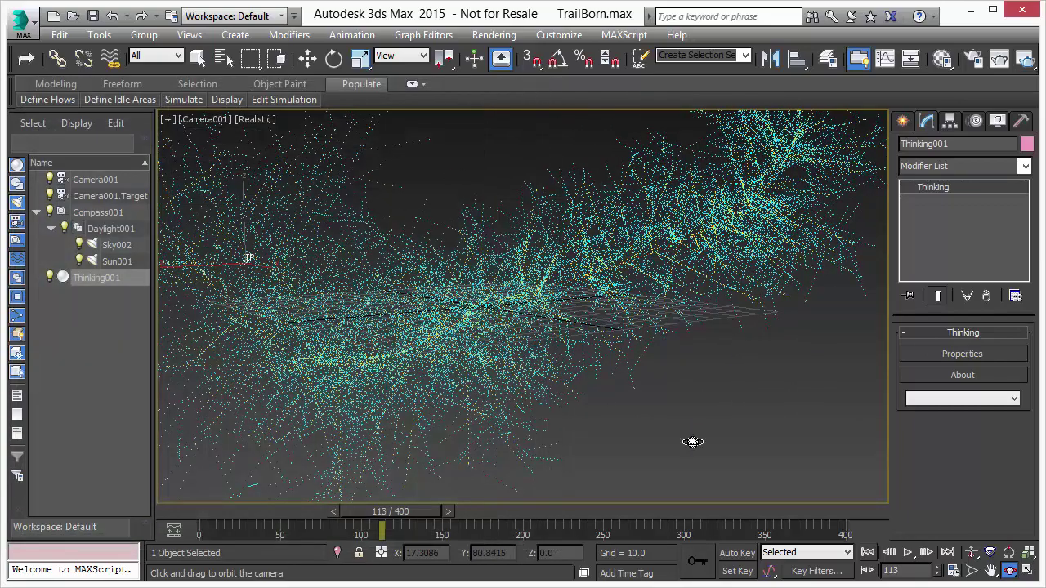
left_click(971, 552)
left_click_drag(560, 171, 557, 241)
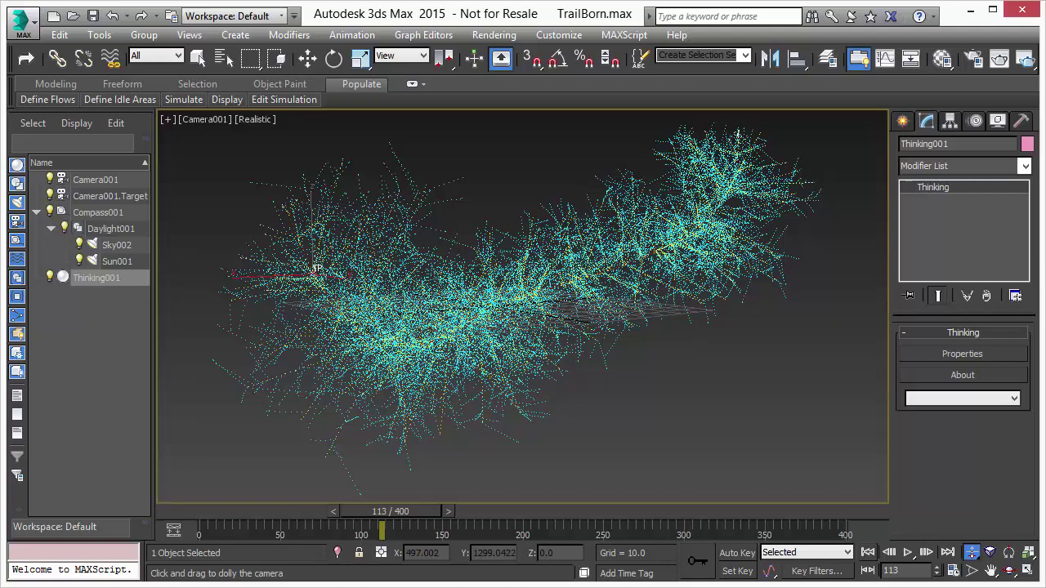
key("alt+Tab")
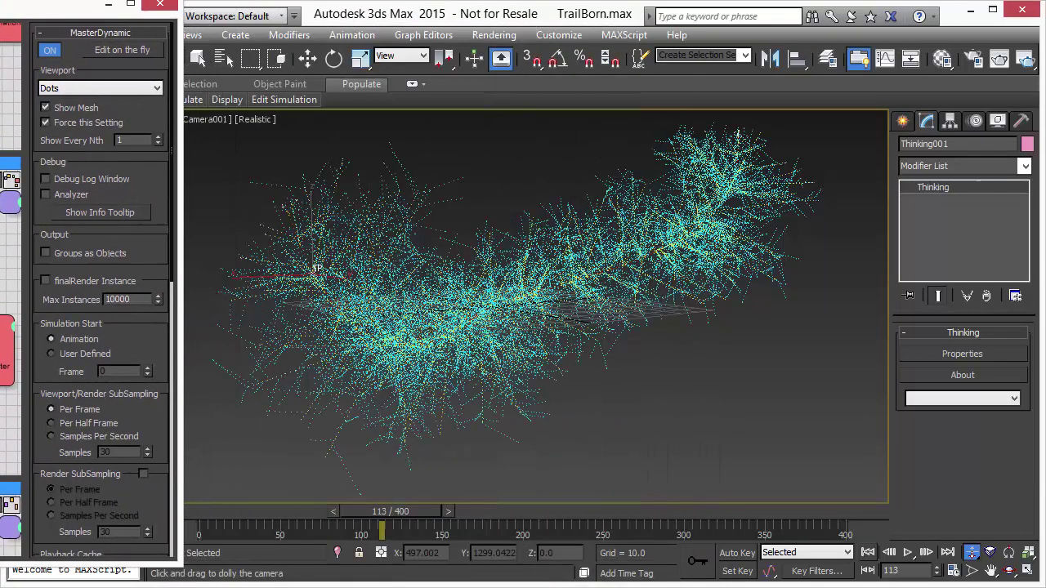
- Rewind to frame 0 and reopen the Thinking node editor
left_click(871, 554)
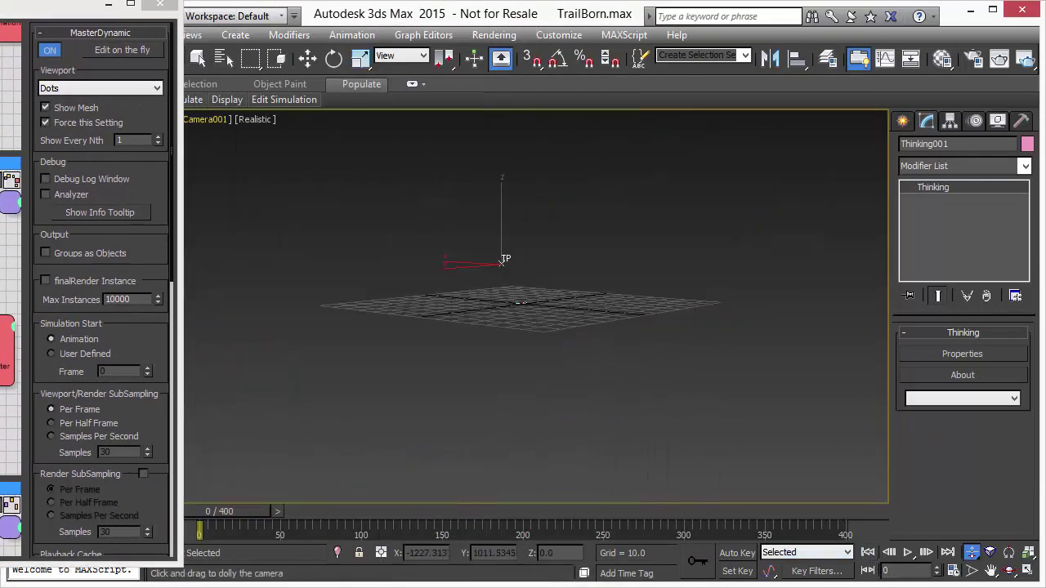
left_click(124, 51)
left_click_drag(476, 31, 468, 24)
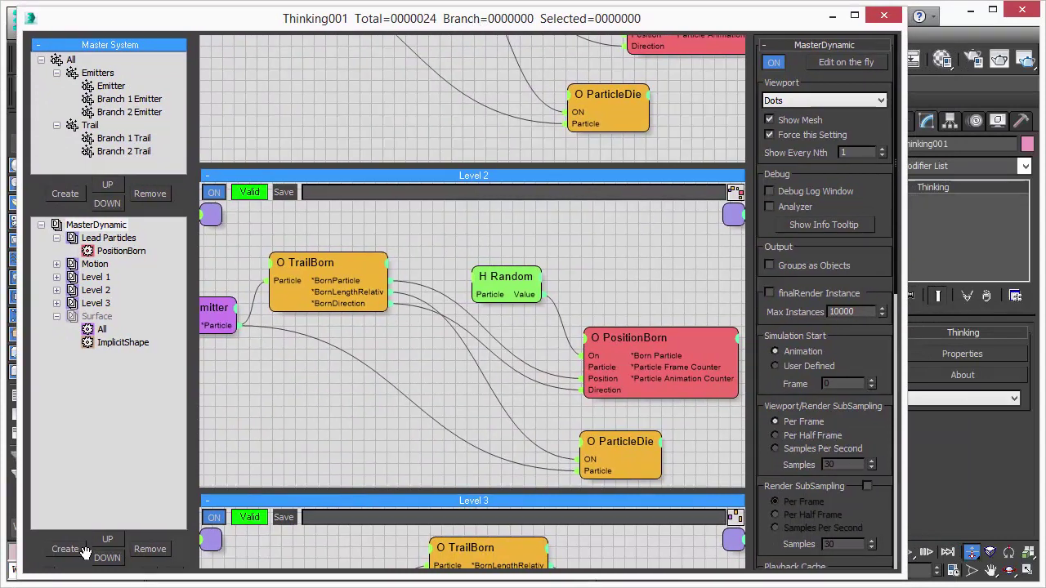
- Enable the Surface dynamic set and display its ImplicitShape meshing parameters
left_click(99, 319)
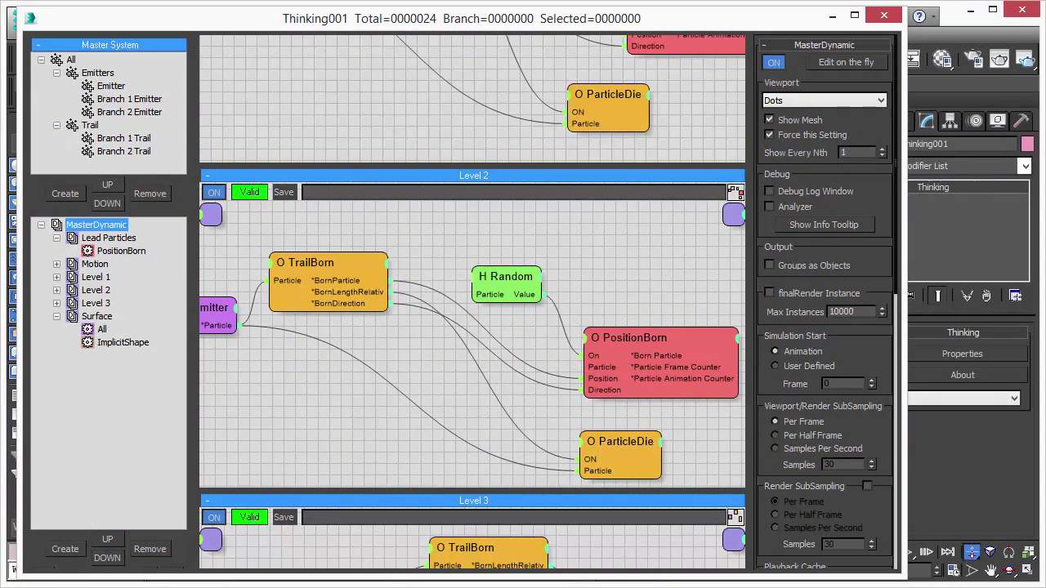
left_click(102, 317)
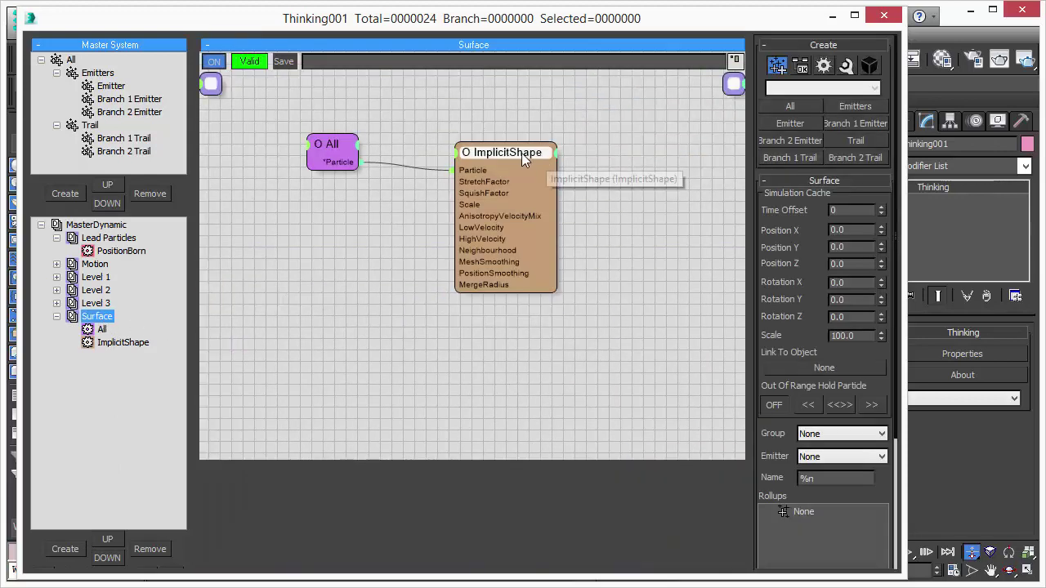
left_click(506, 150)
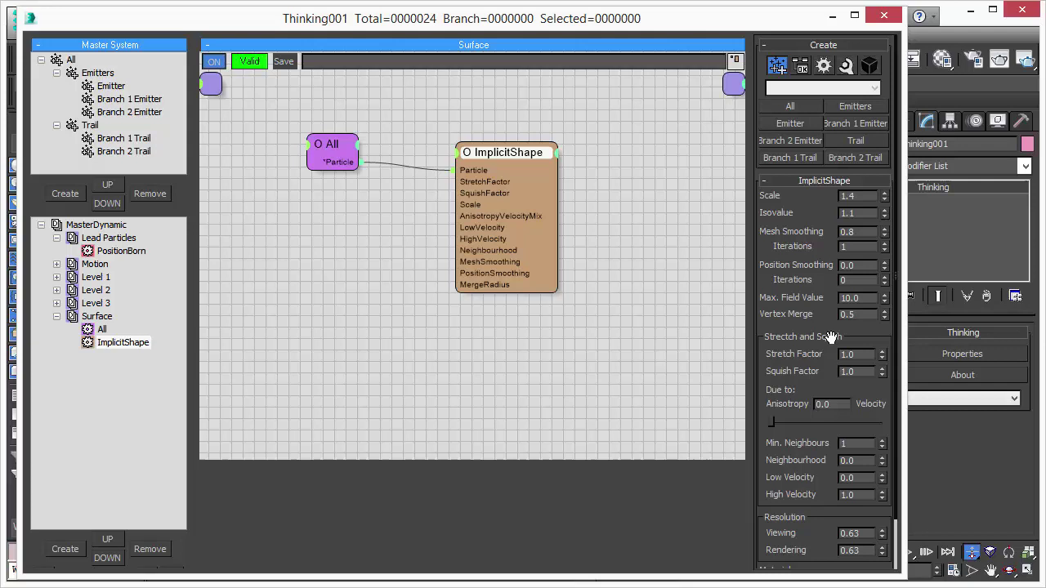
left_click_drag(828, 330, 817, 300)
- Play the meshed growth to frame 55, then rewind to frame 0 and start ActiveShade
left_click(831, 16)
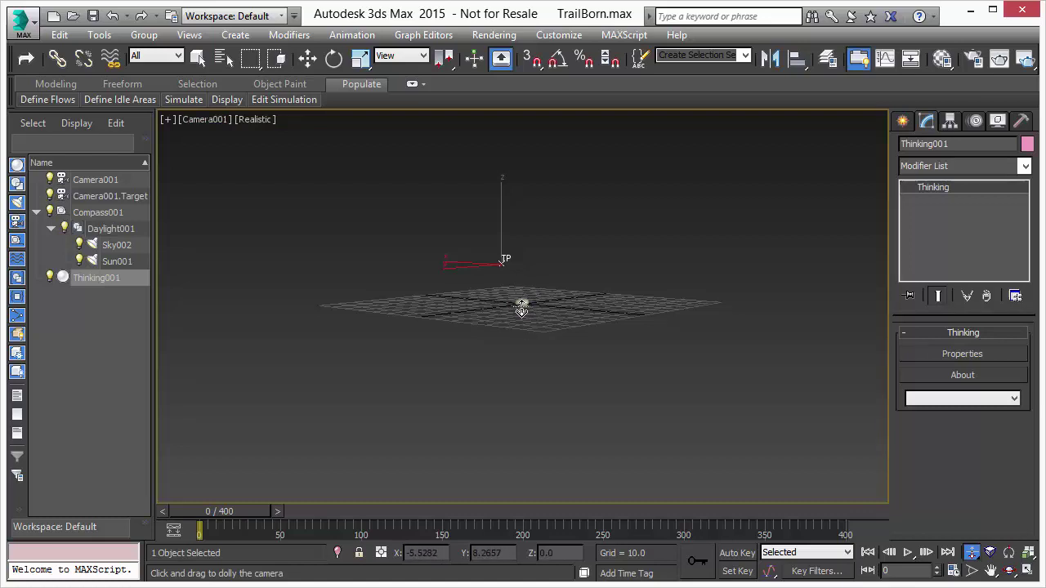
left_click(908, 553)
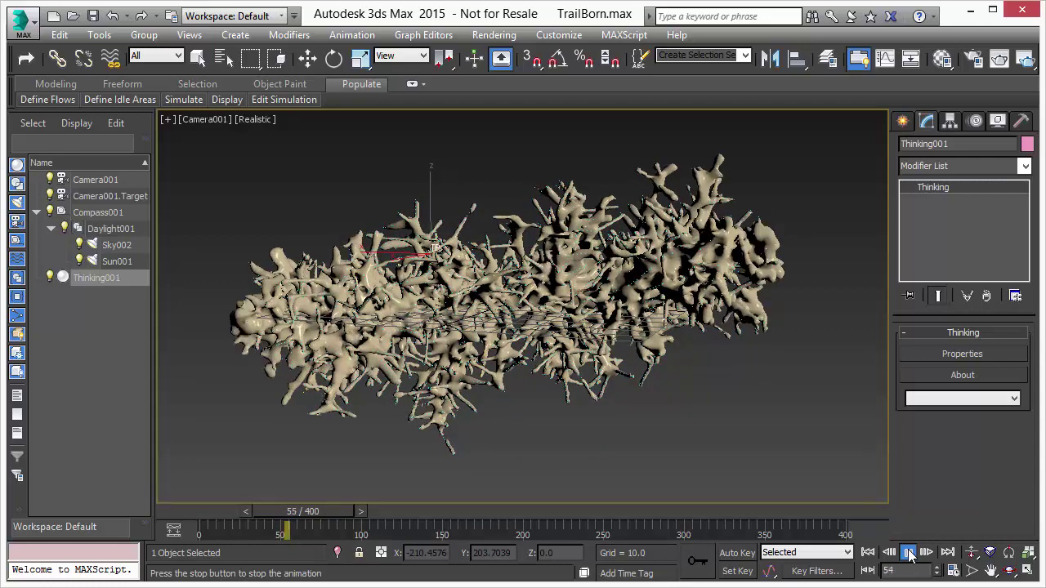
left_click(909, 556)
left_click(970, 553)
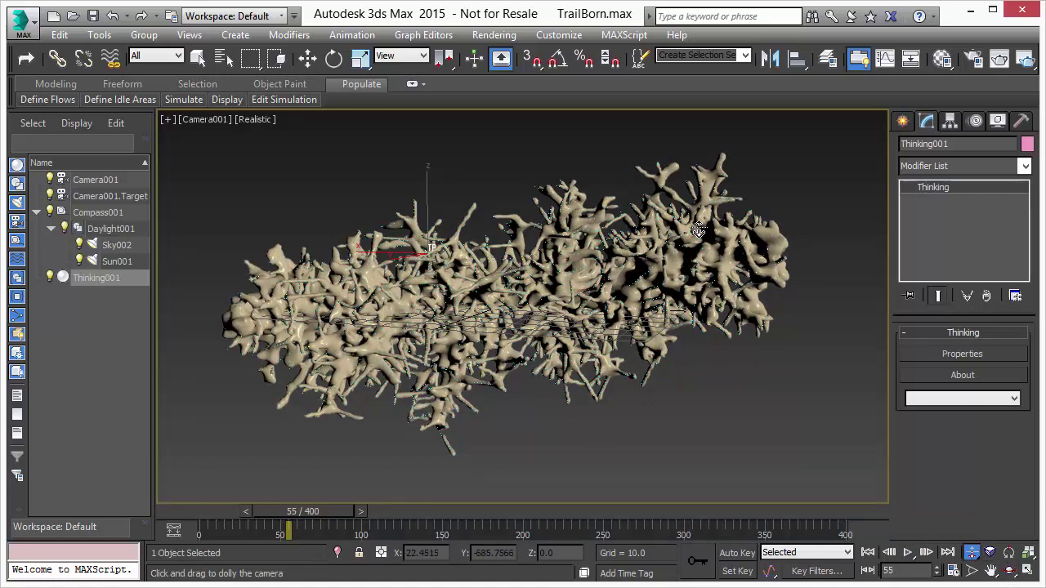
left_click(868, 556)
left_click(1024, 58)
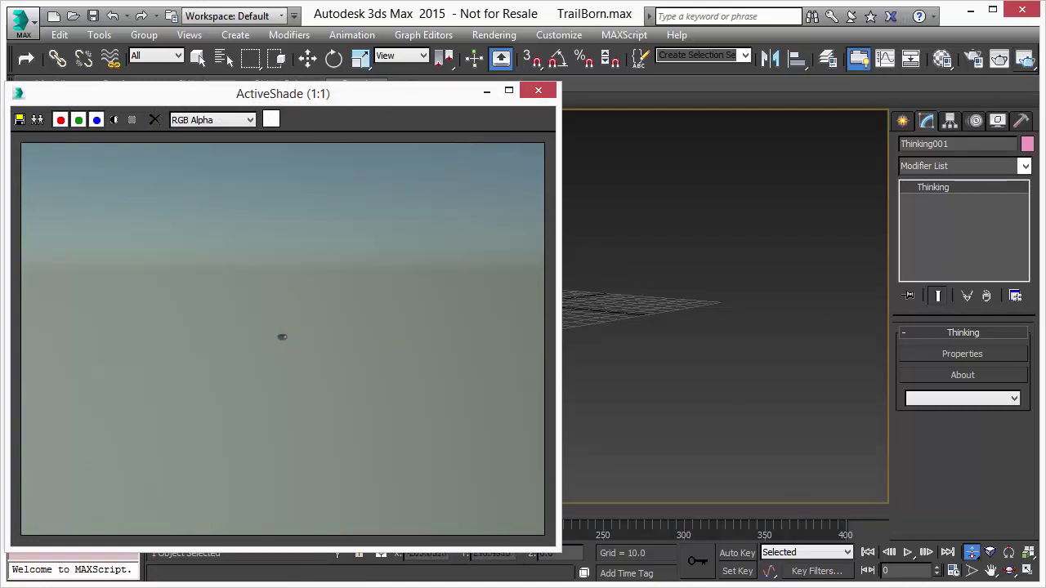
- Grow the structure to frame 33, then dolly Camera001 in and back out
left_click(907, 553)
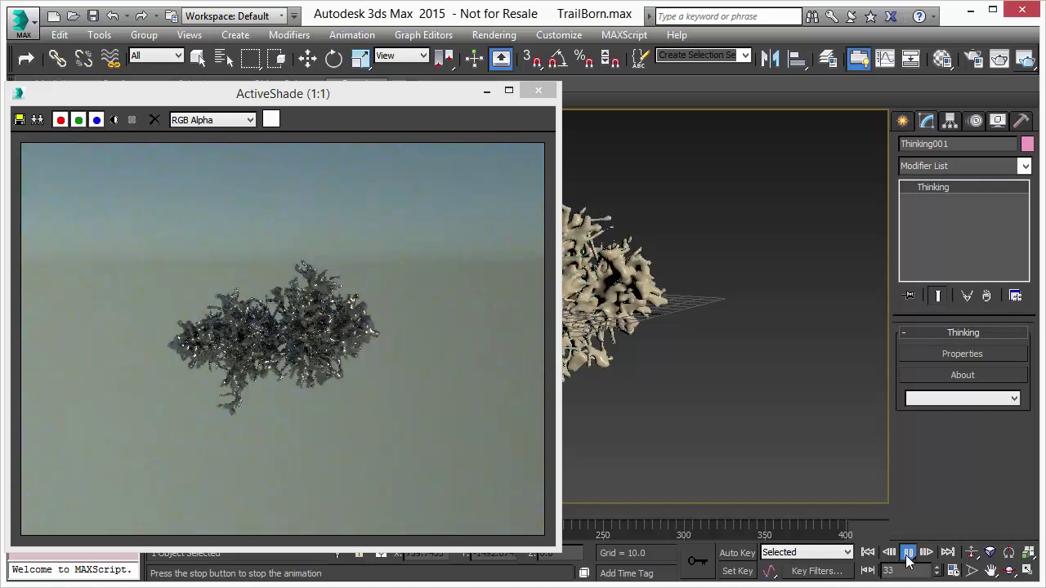
key("/")
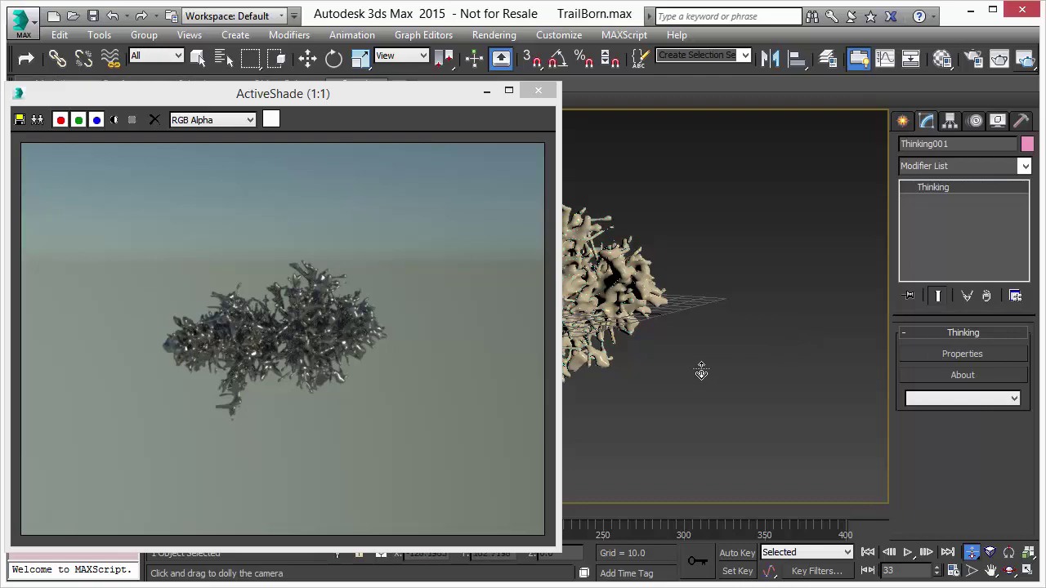
left_click_drag(628, 320, 639, 281)
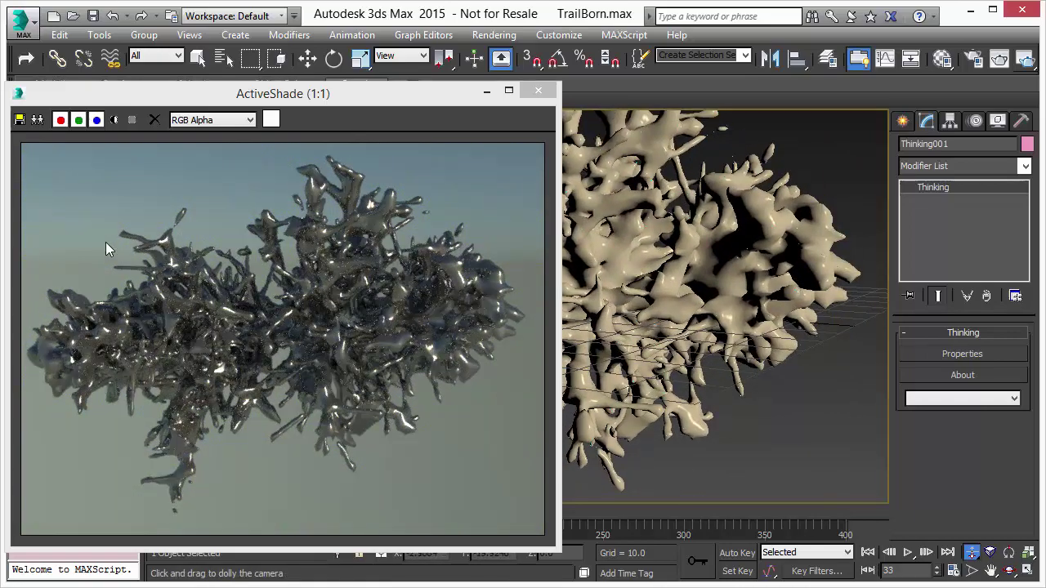
left_click_drag(672, 243, 673, 272)
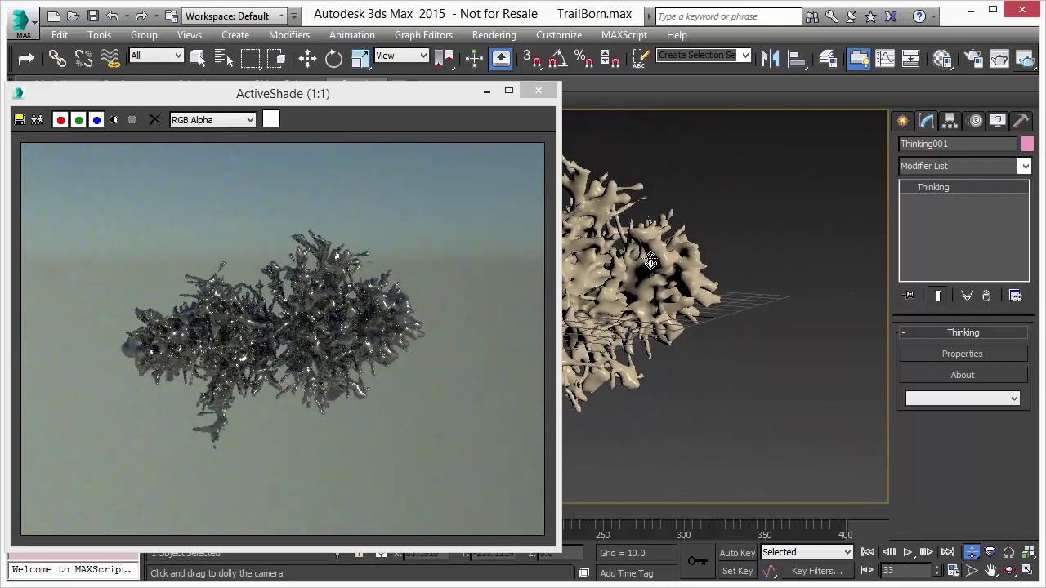
- Close ActiveShade, open the Thinking Particles settings, and play the growth to frame 45
left_click(538, 92)
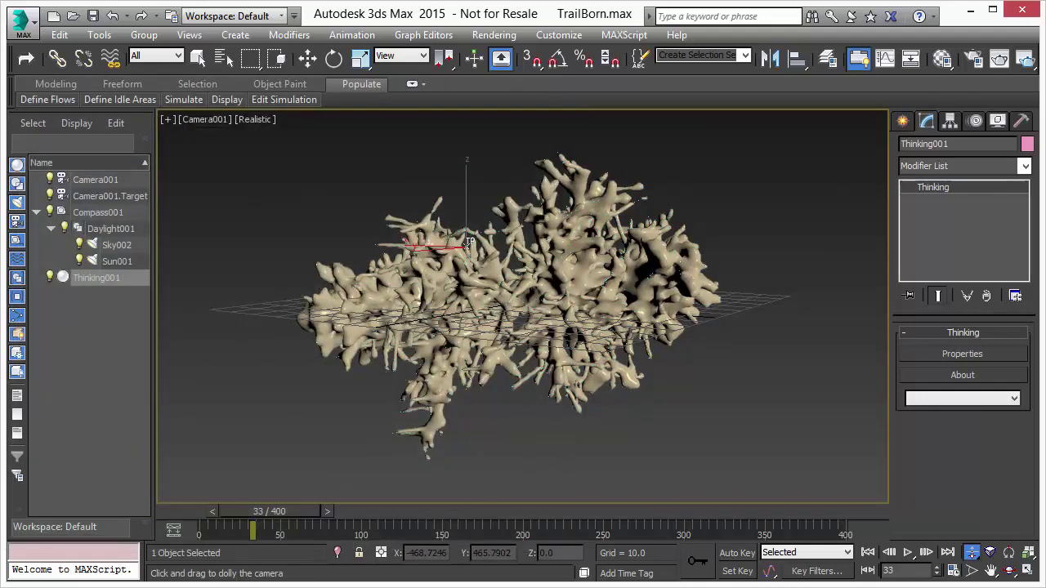
left_click(962, 354)
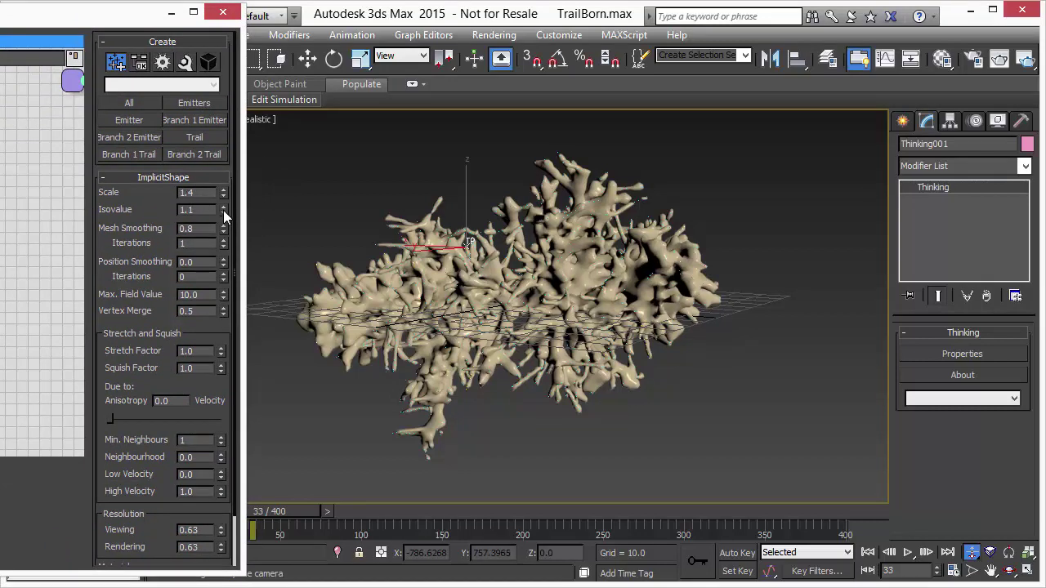
left_click(908, 552)
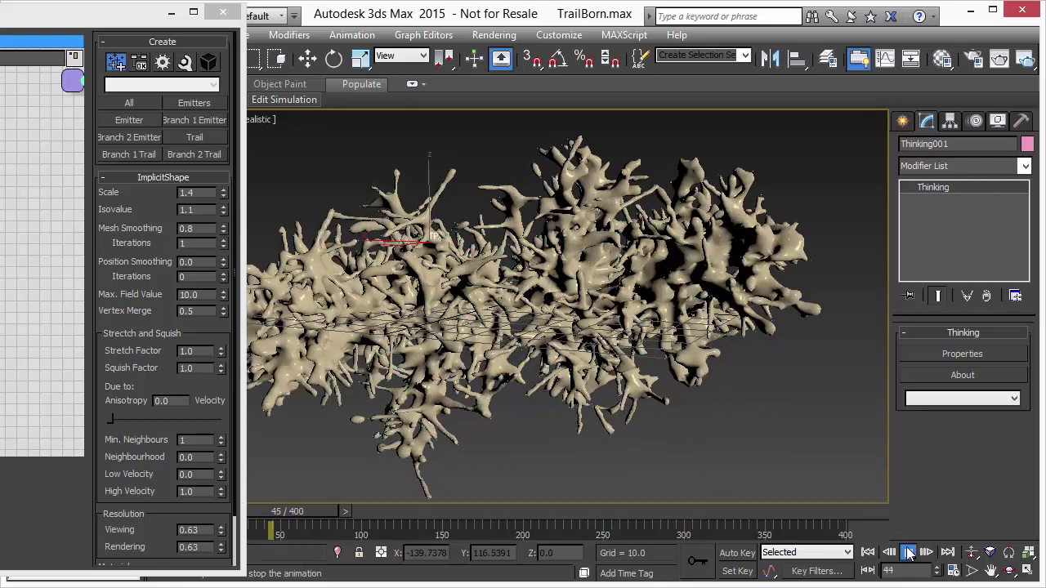
key("/")
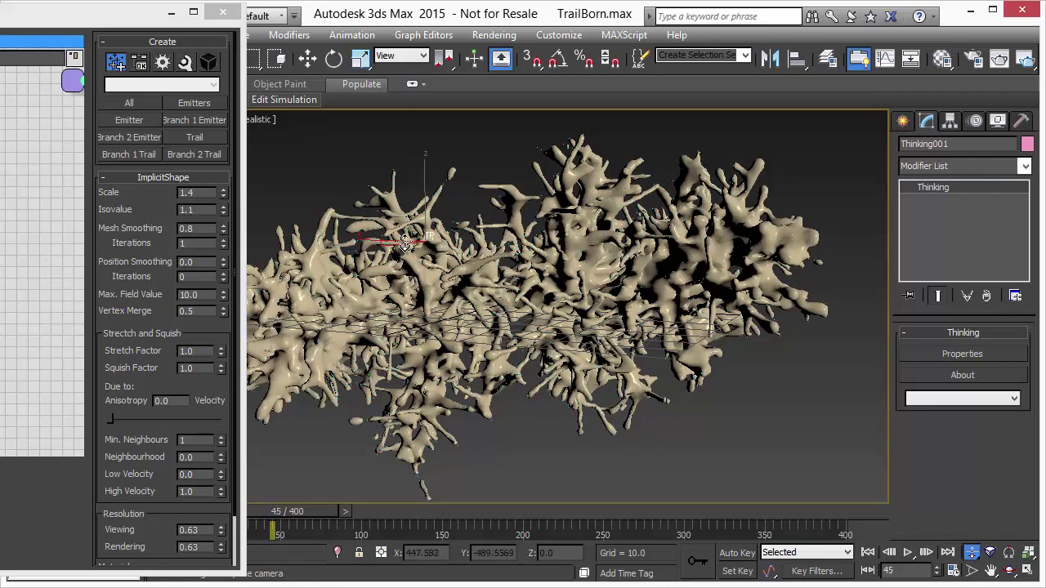
left_click_drag(130, 12, 57, 12)
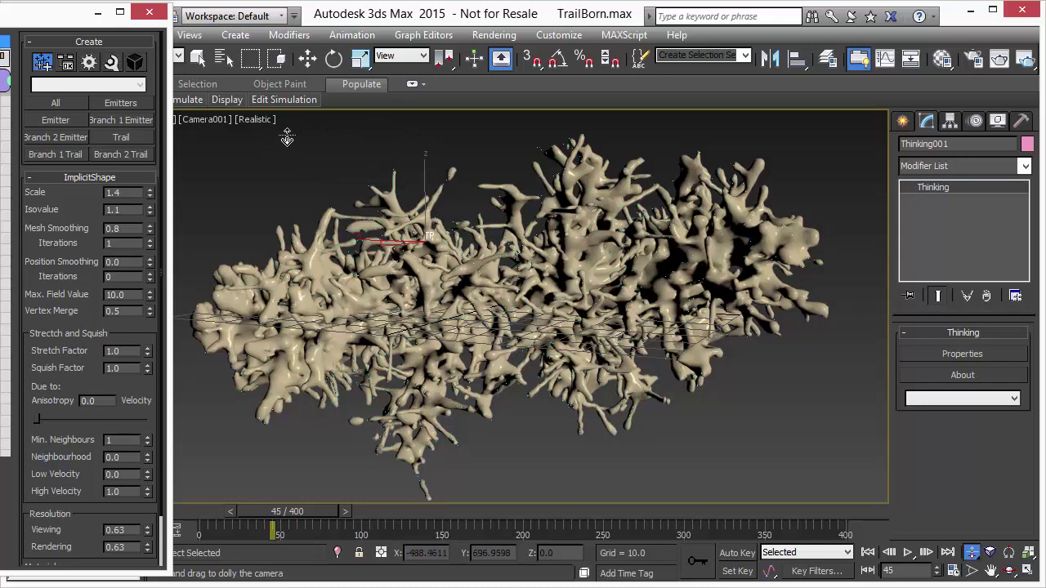
key("w")
left_click(252, 120)
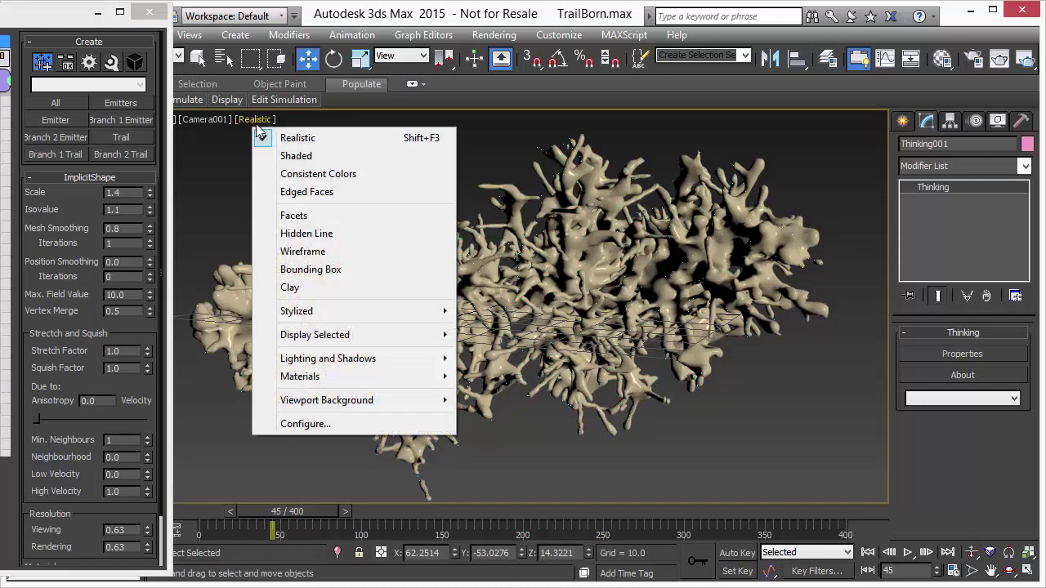
left_click(331, 239)
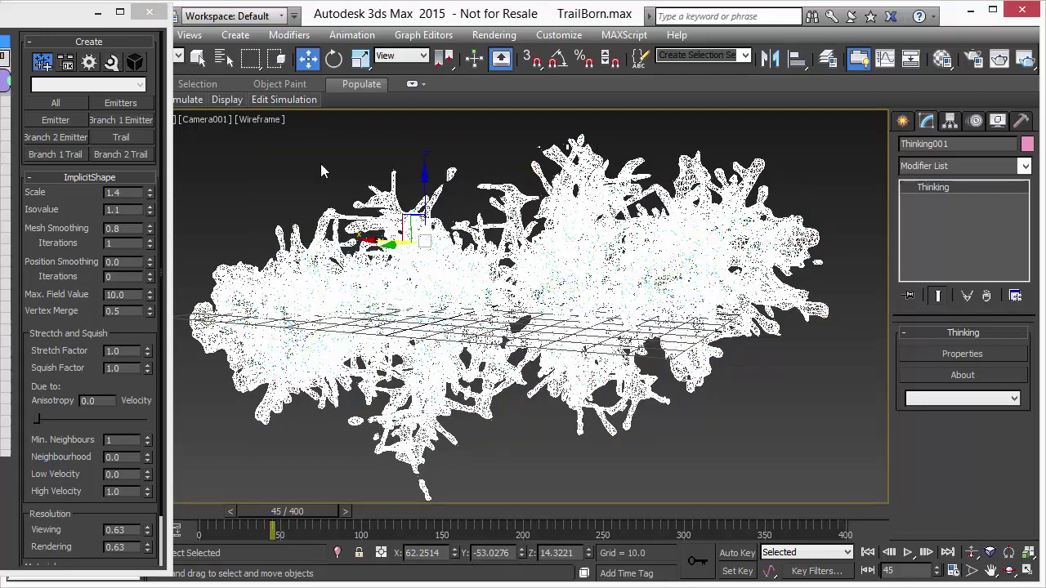
left_click(259, 121)
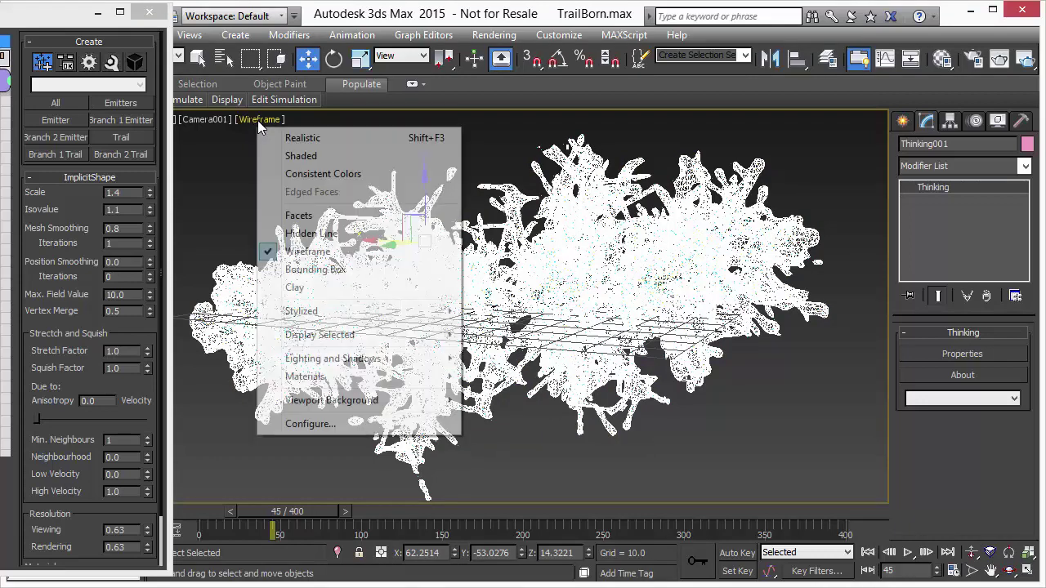
left_click(301, 138)
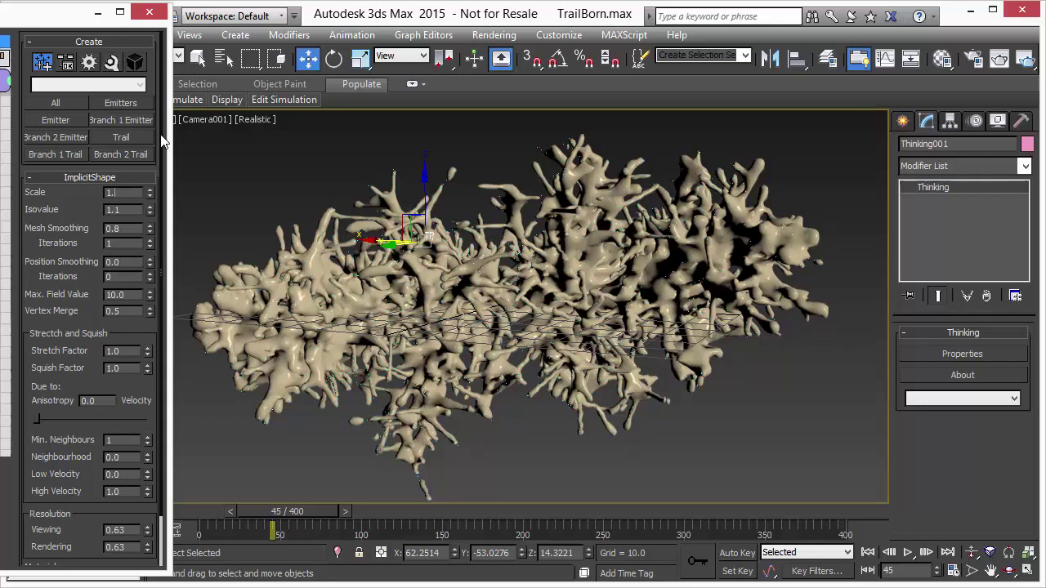
- Set ImplicitShape Scale 1.0, Isovalue 0.6 and viewing resolution 0.9
type("0.5")
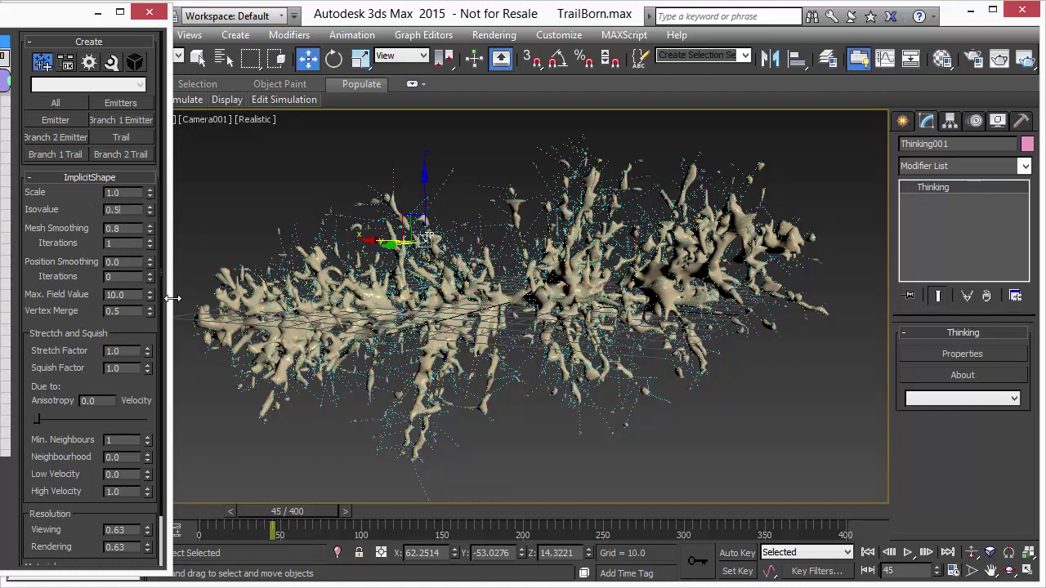
key("BackSpace")
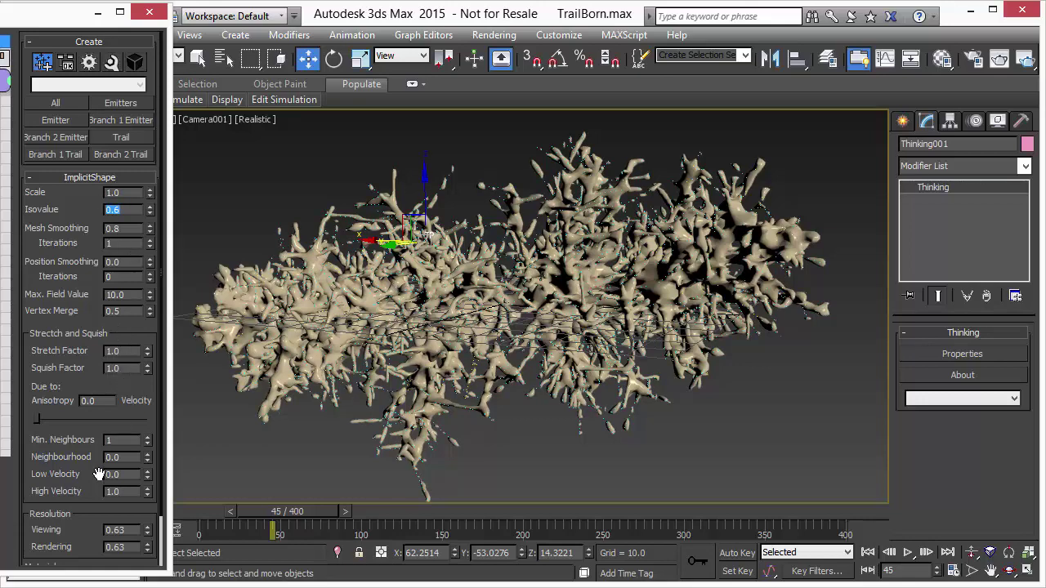
left_click(130, 529)
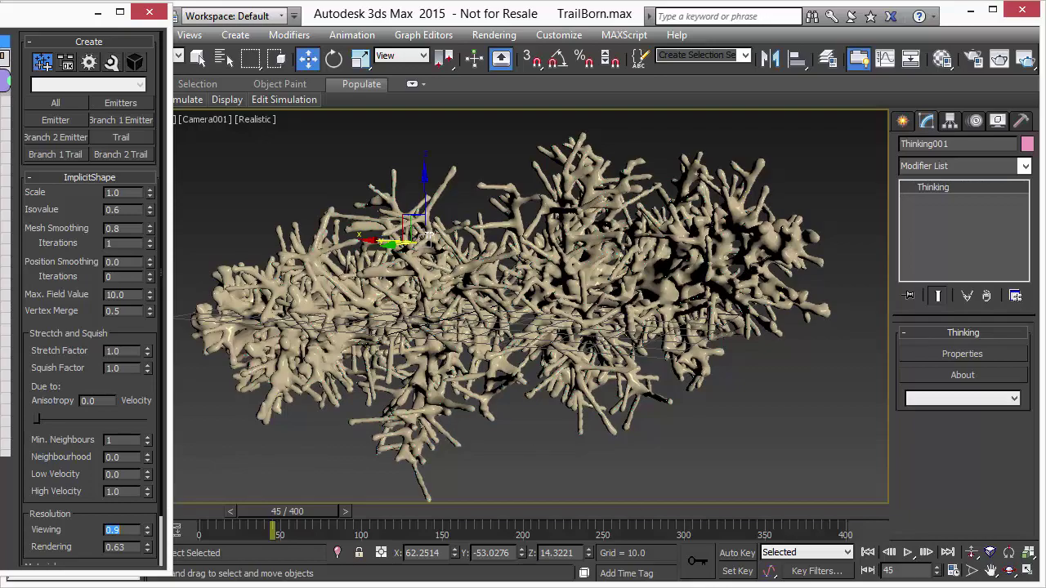
- Dolly Camera001 closer to the mesh and start an ActiveShade render
left_click(970, 553)
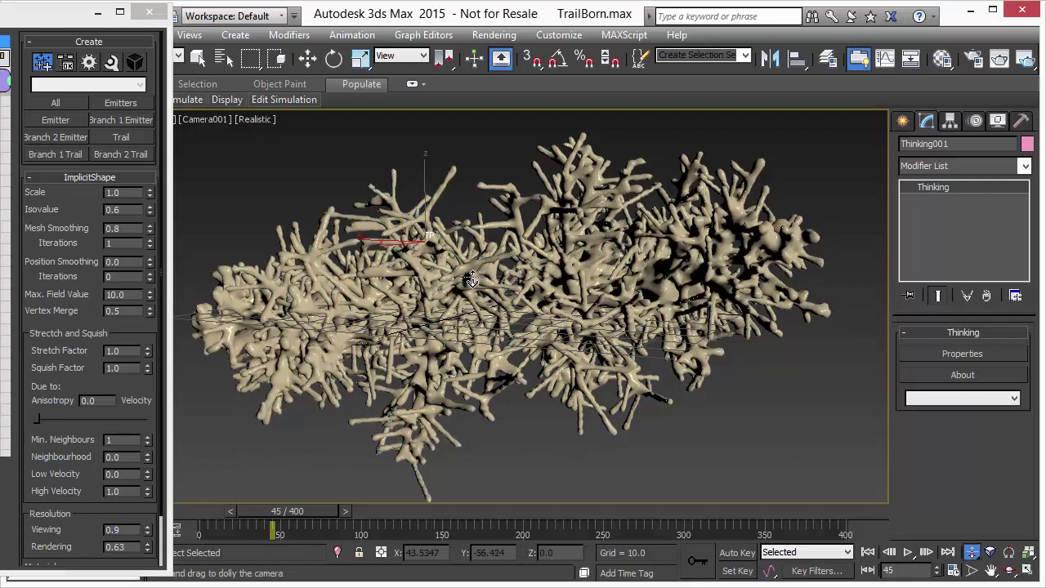
mouse_move(472, 279)
left_mouse_down()
mouse_move(472, 250)
mouse_move(473, 296)
mouse_move(473, 269)
left_mouse_up()
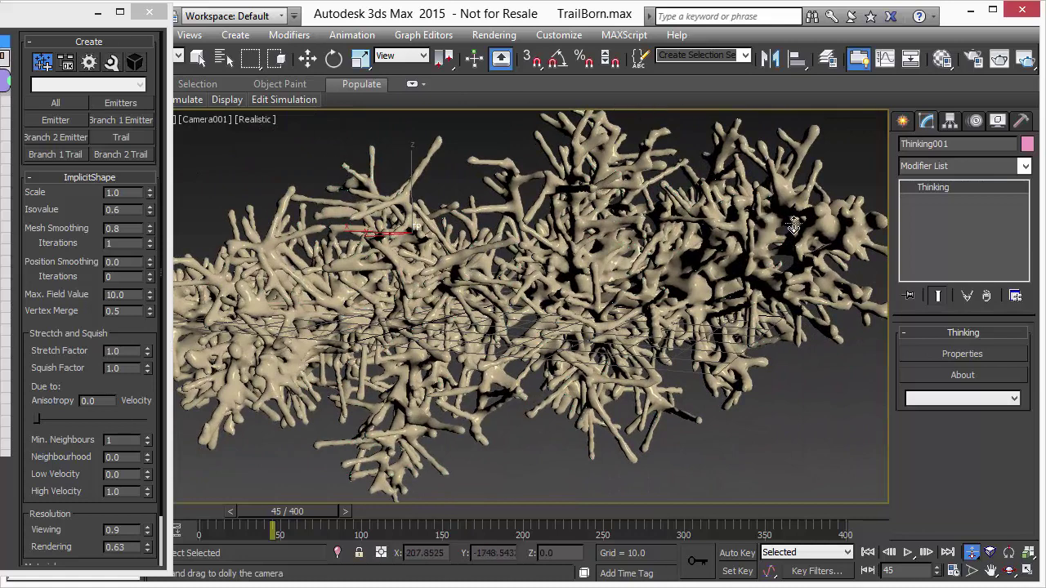
left_click(1024, 58)
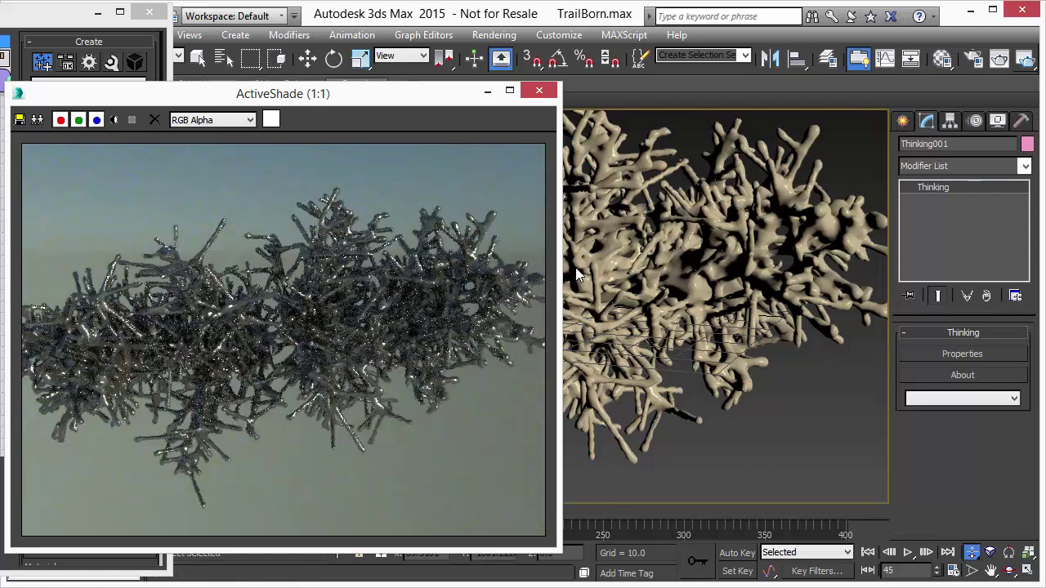
- Zoom and orbit around the branching mesh, and move the ActiveShade window right
left_click(626, 236)
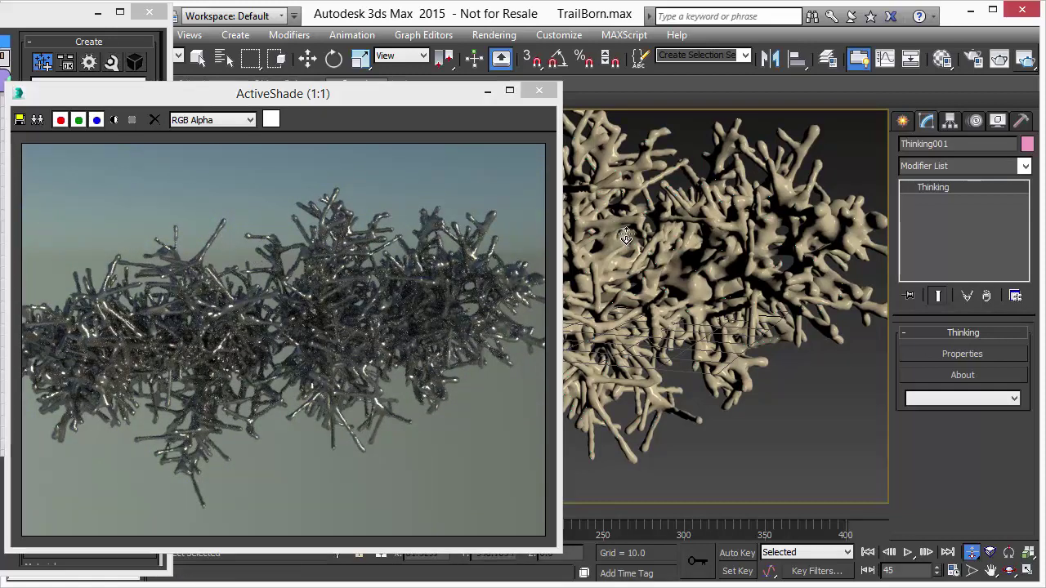
scroll(642, 275, "up", 5)
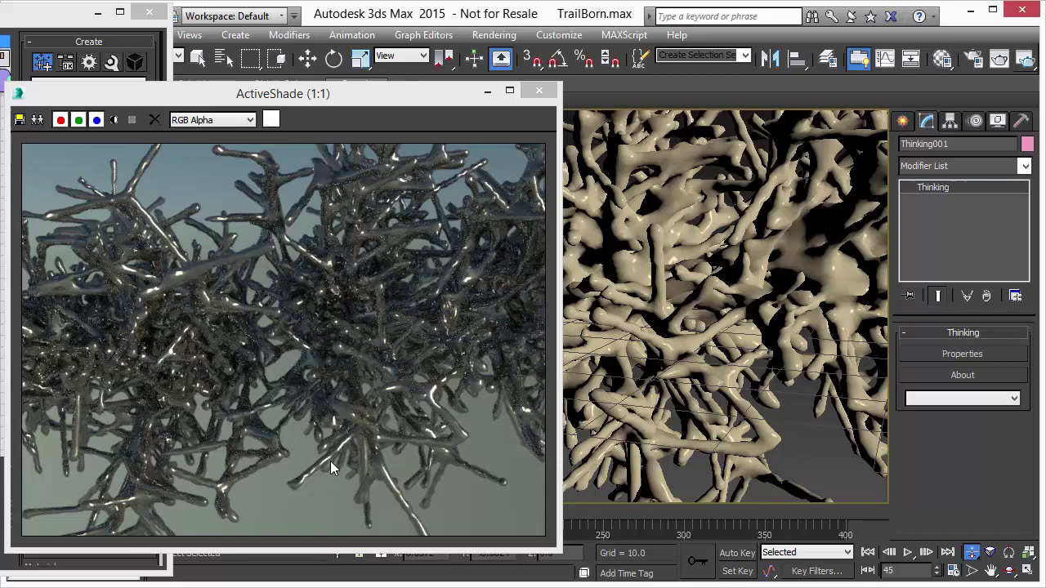
middle_click_drag(701, 204, 688, 245, "alt")
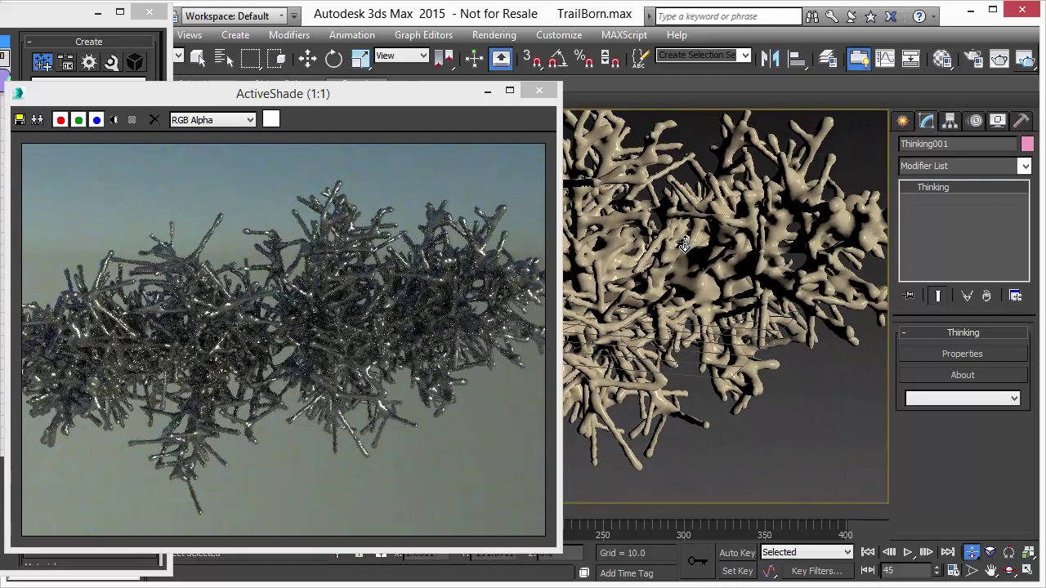
left_click_drag(410, 114, 846, 78)
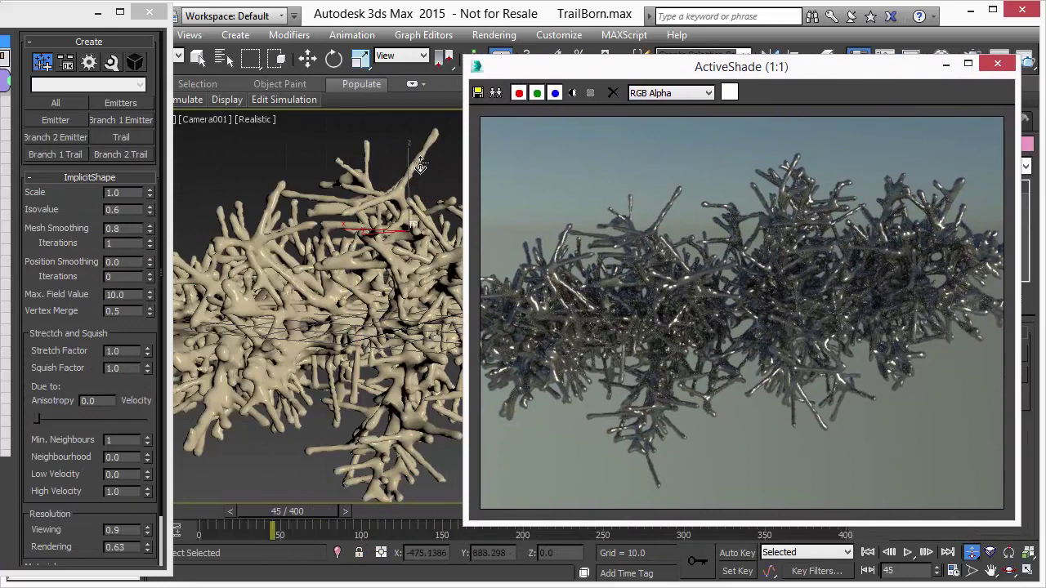
- Enter 3.0 as the ImplicitShape Scale value
left_click(128, 193)
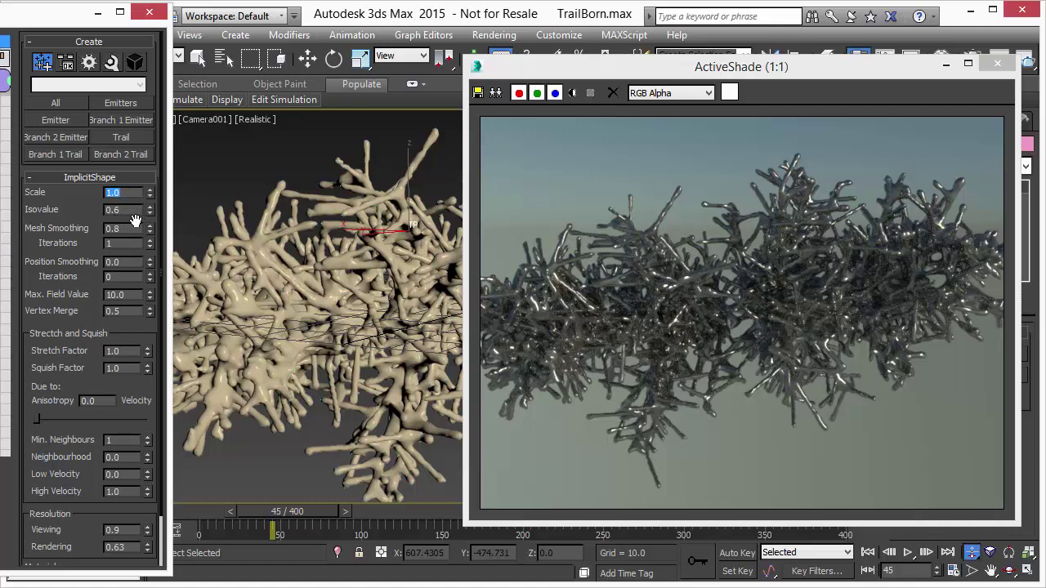
type("3")
key("Return")
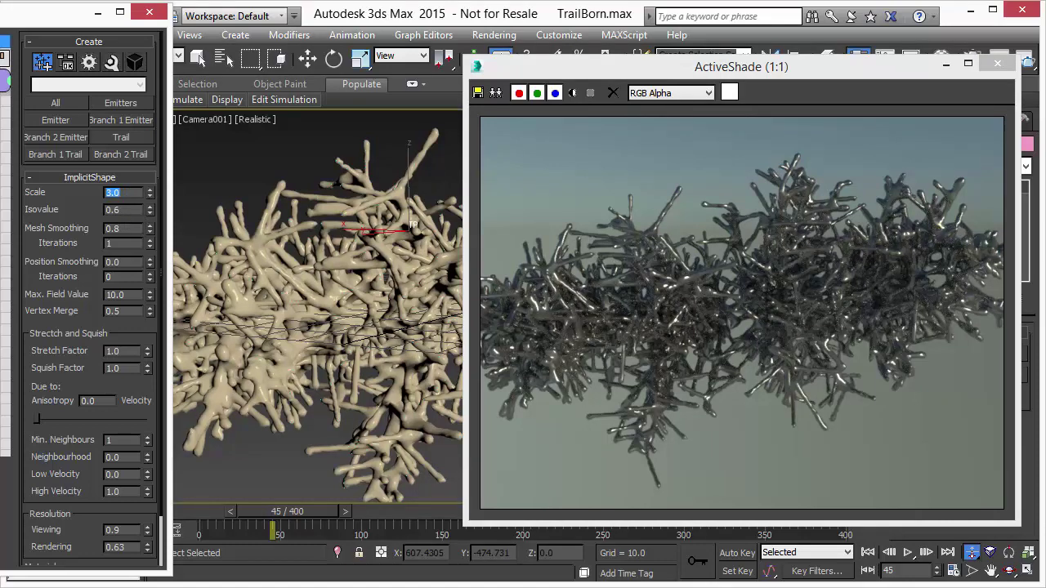